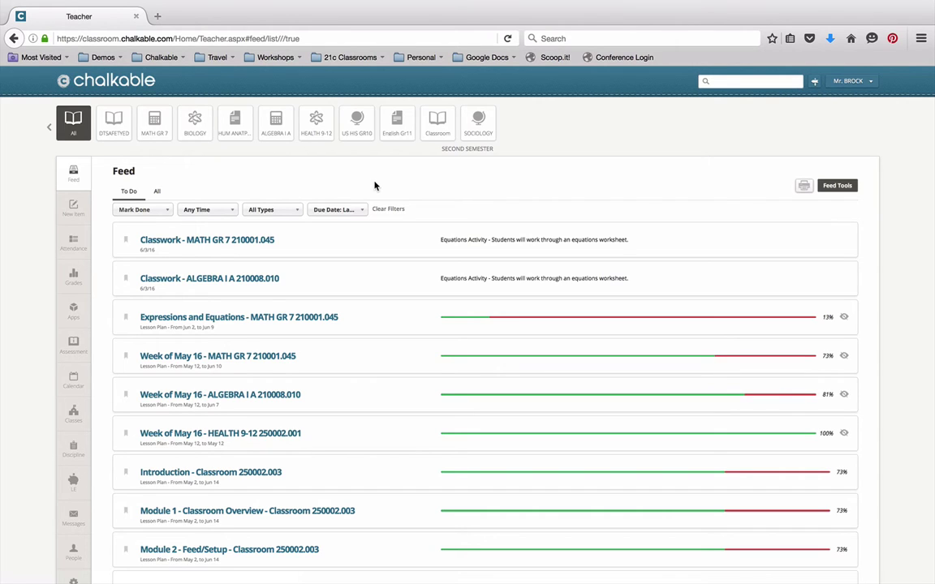
Step: Expand the MATH GR 7 row with All to list every student and the 0–100 grade distribution
left_click(74, 278)
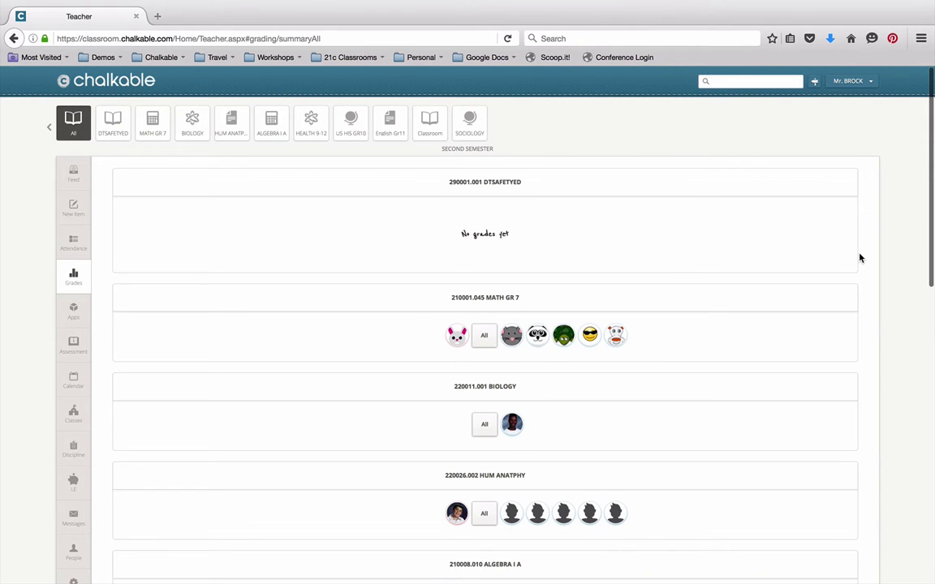
scroll(865, 254, "down", 2)
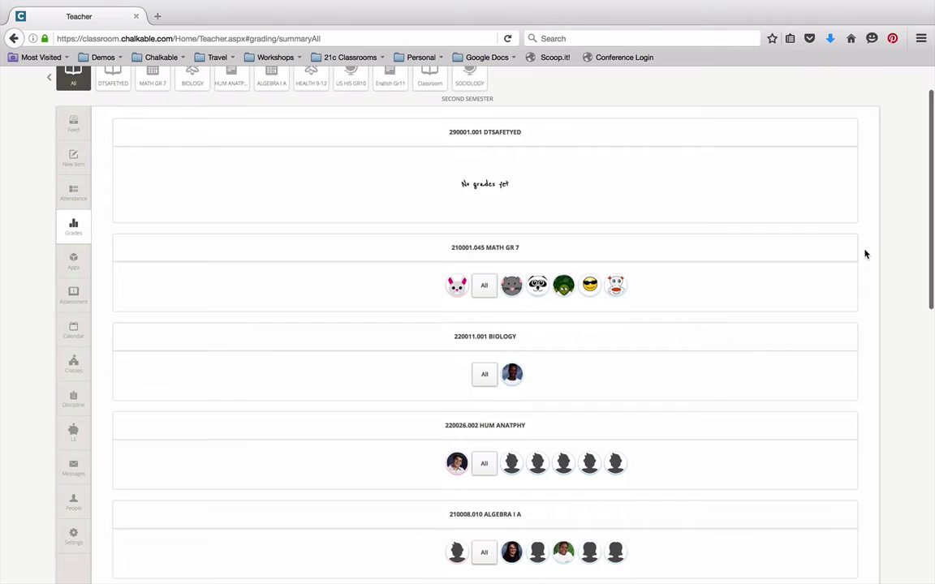
scroll(865, 254, "up", 1)
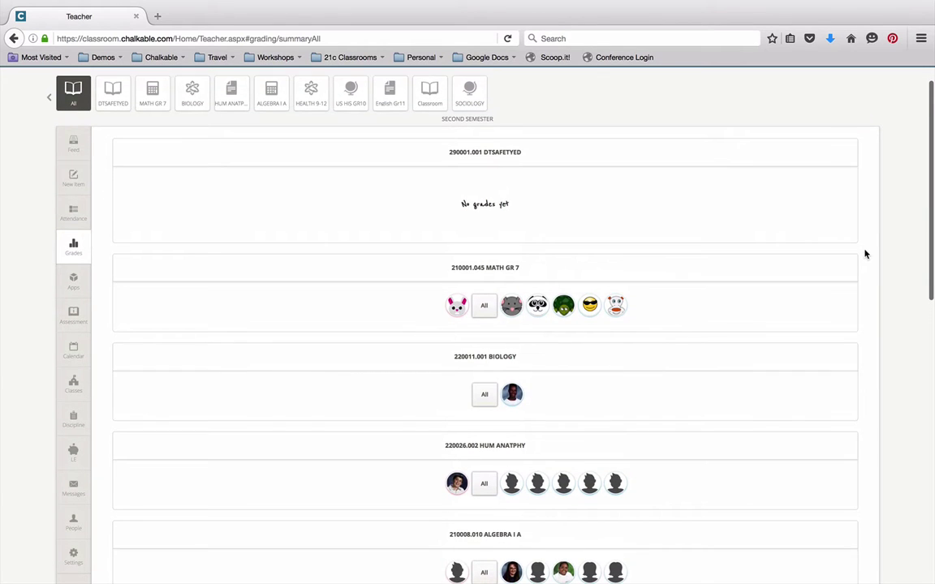
scroll(865, 254, "down", 1)
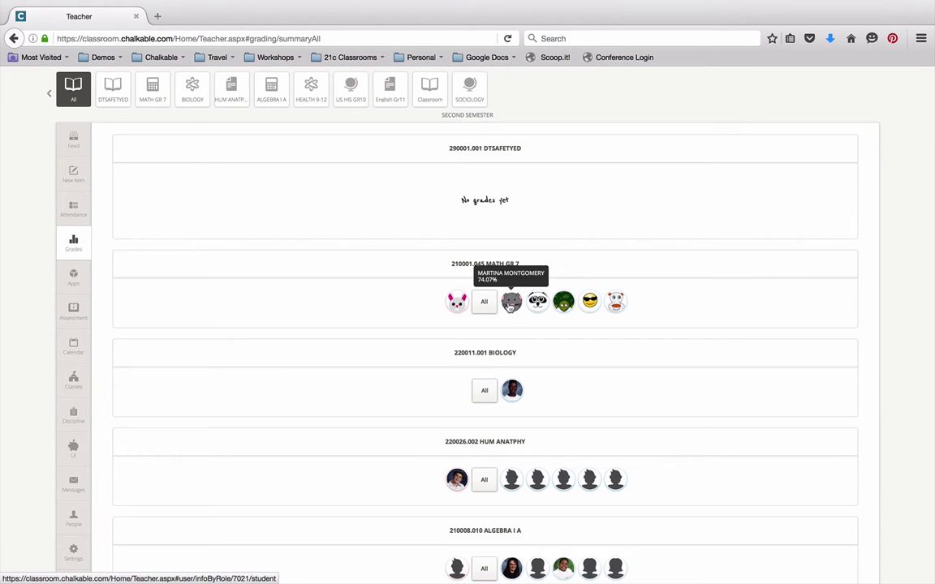
left_click(484, 302)
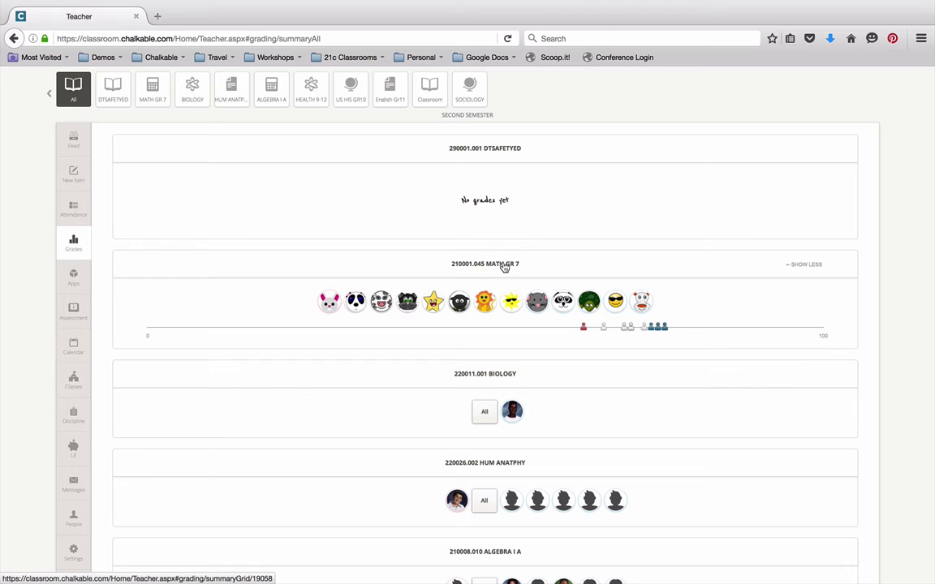
Step: Open the MATH GR 7 gradebook, glance at GP3, and show the GP4 per-assignment score grid
left_click(504, 267)
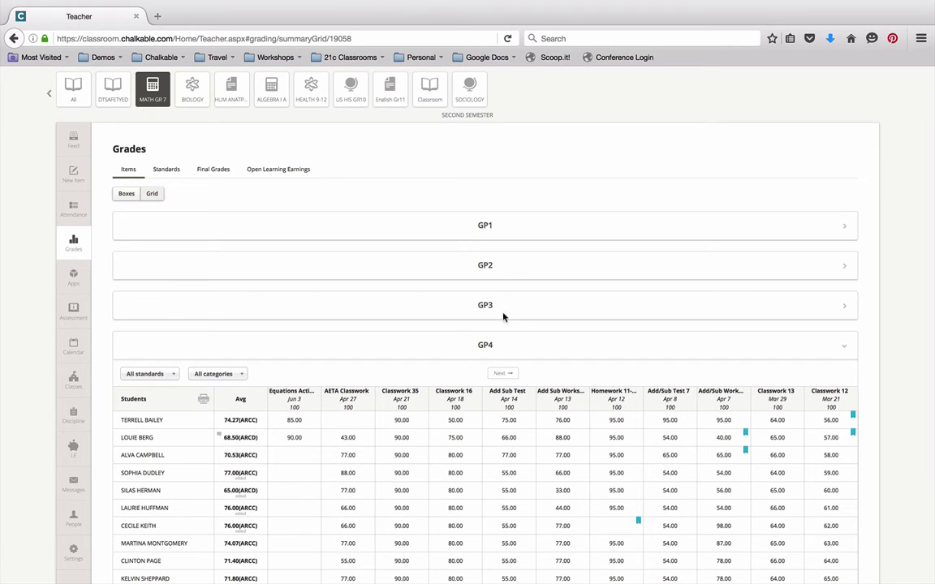
scroll(503, 350, "down", 3)
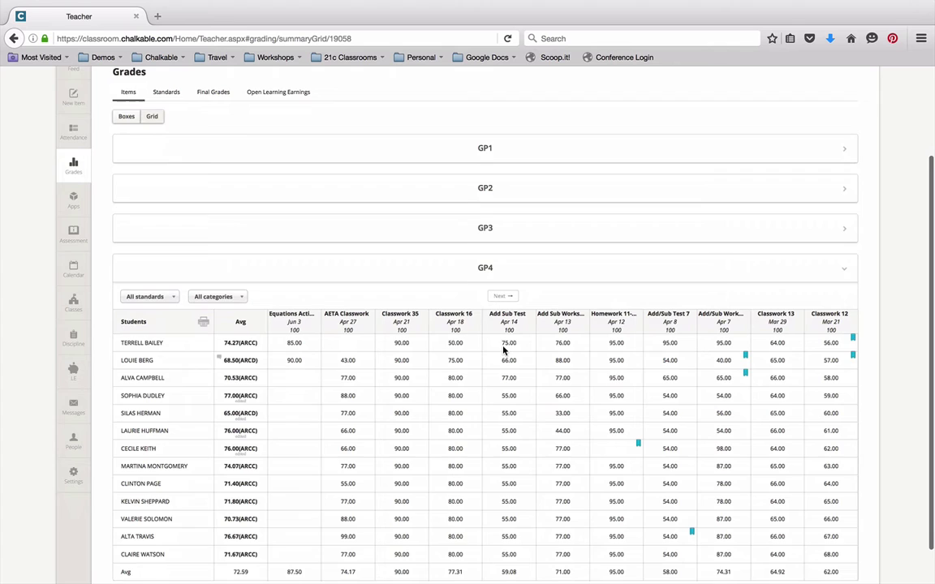
scroll(503, 351, "down", 1)
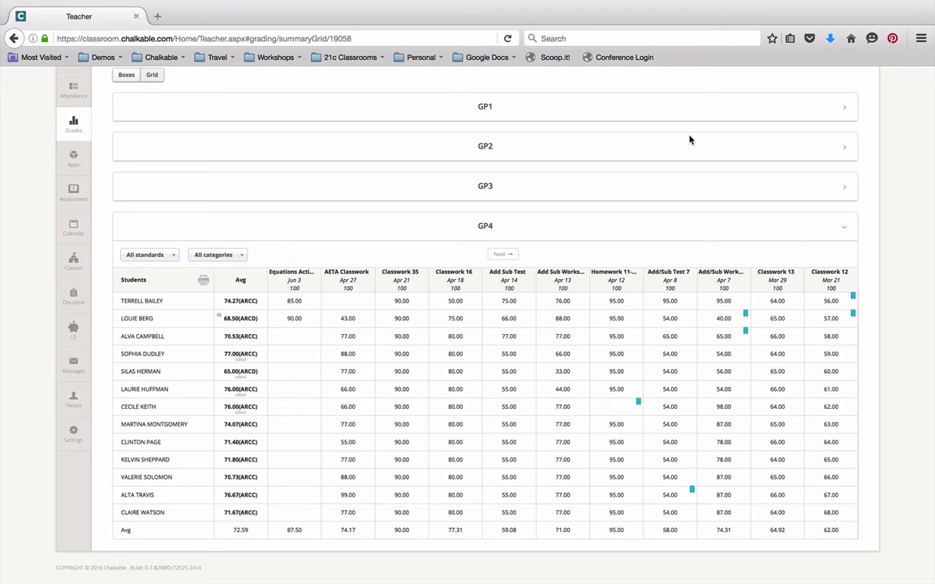
left_click(487, 185)
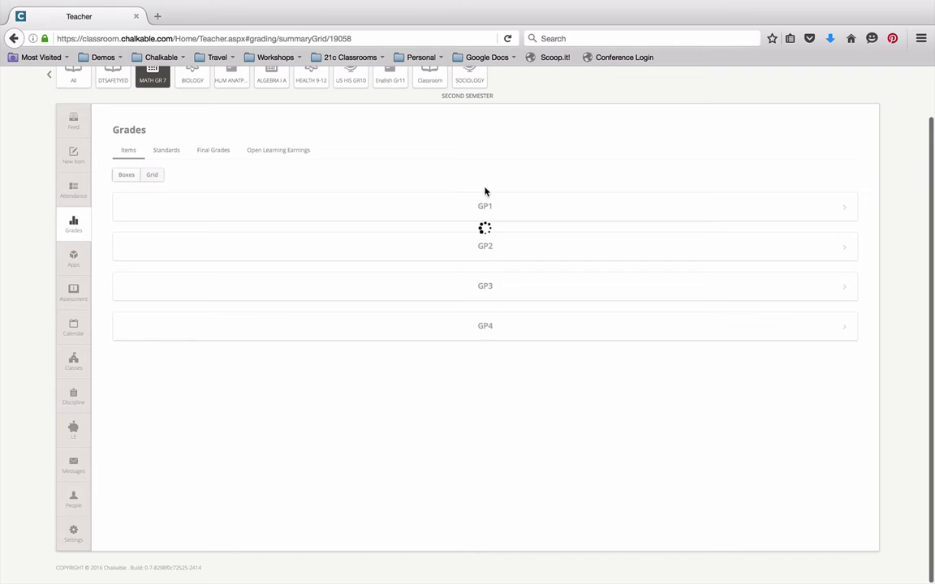
left_click(534, 294)
scroll(534, 296, "down", 2)
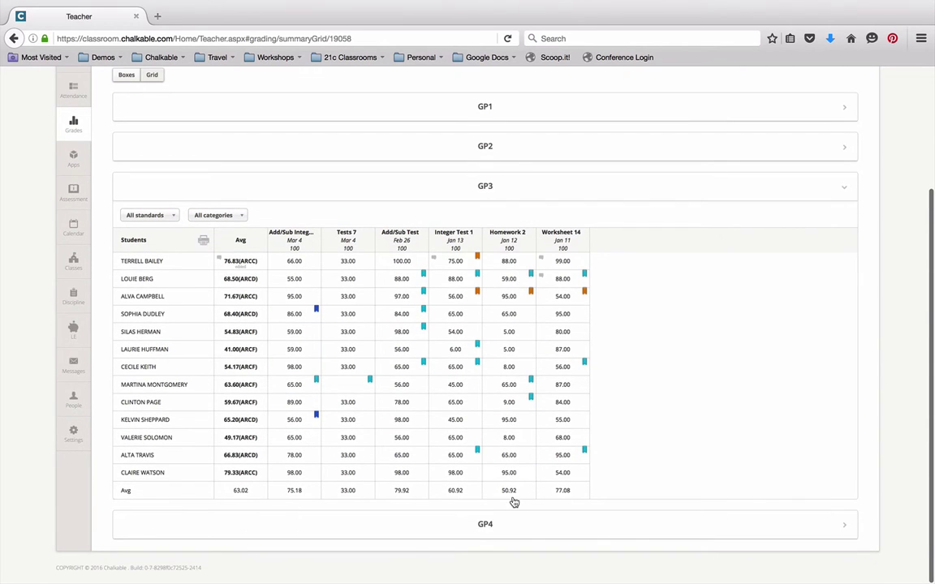
left_click(484, 528)
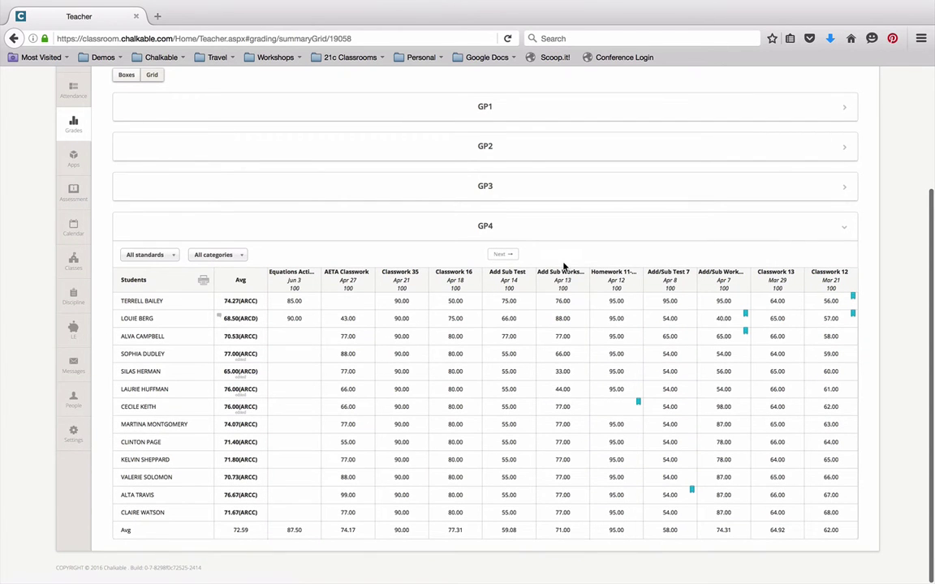
scroll(564, 267, "up", 1)
scroll(564, 267, "up", 1)
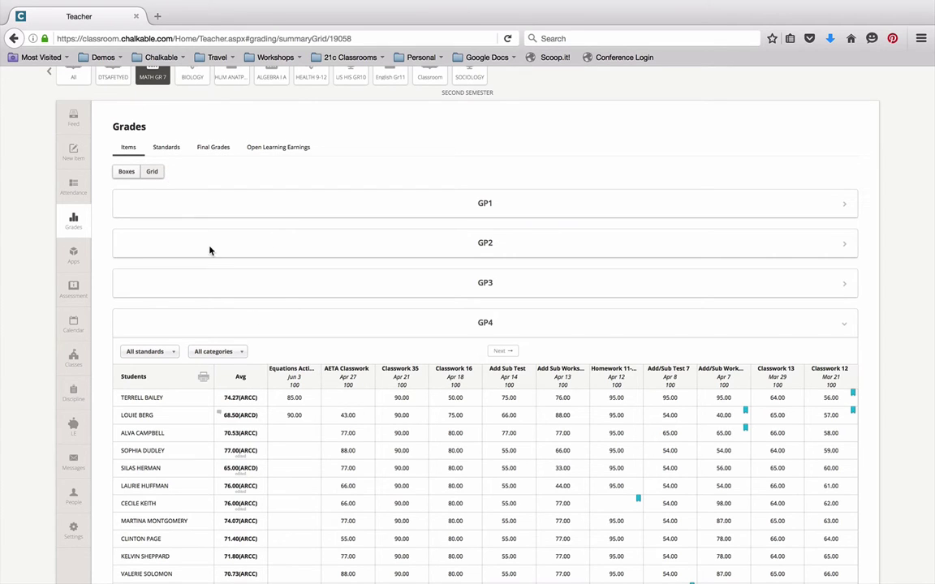
left_click(127, 173)
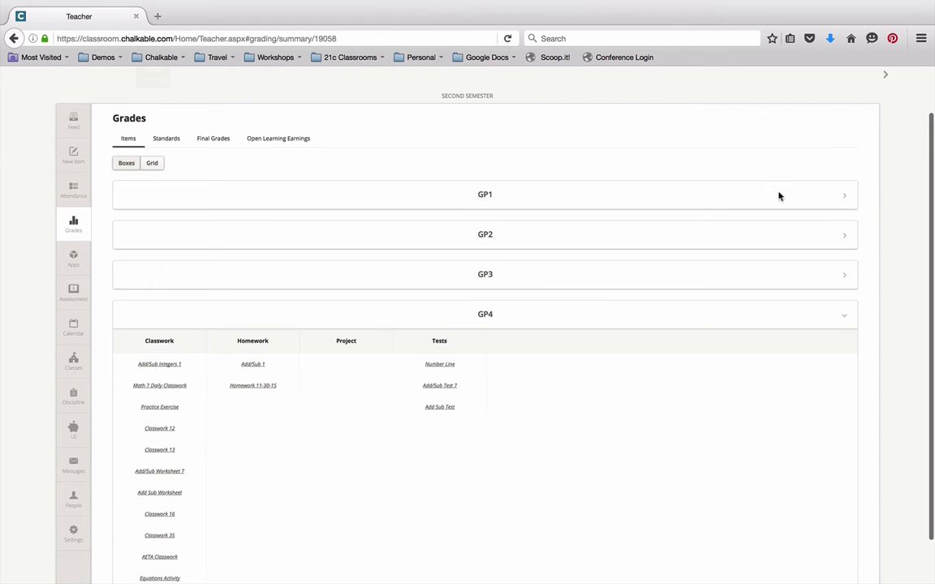
scroll(759, 193, "down", 3)
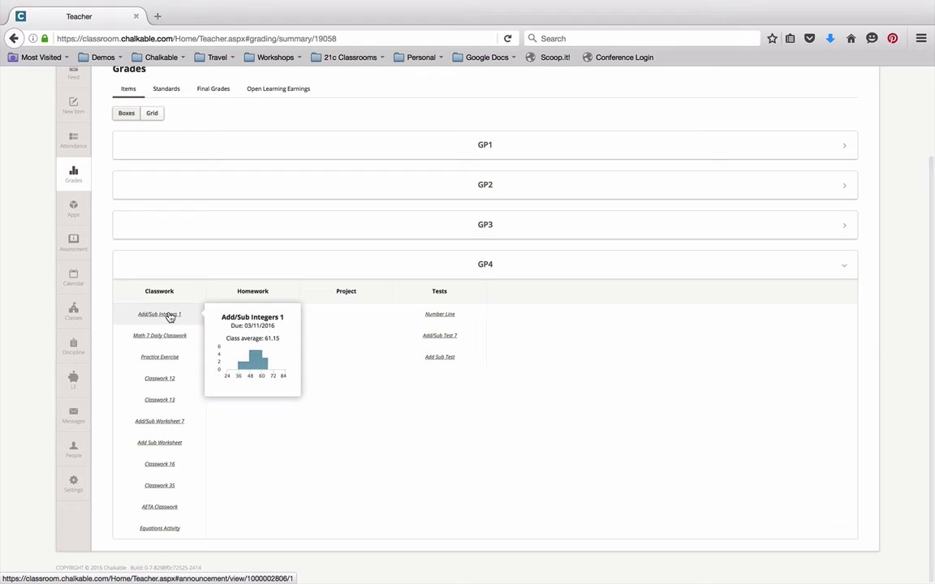
mouse_move(159, 364)
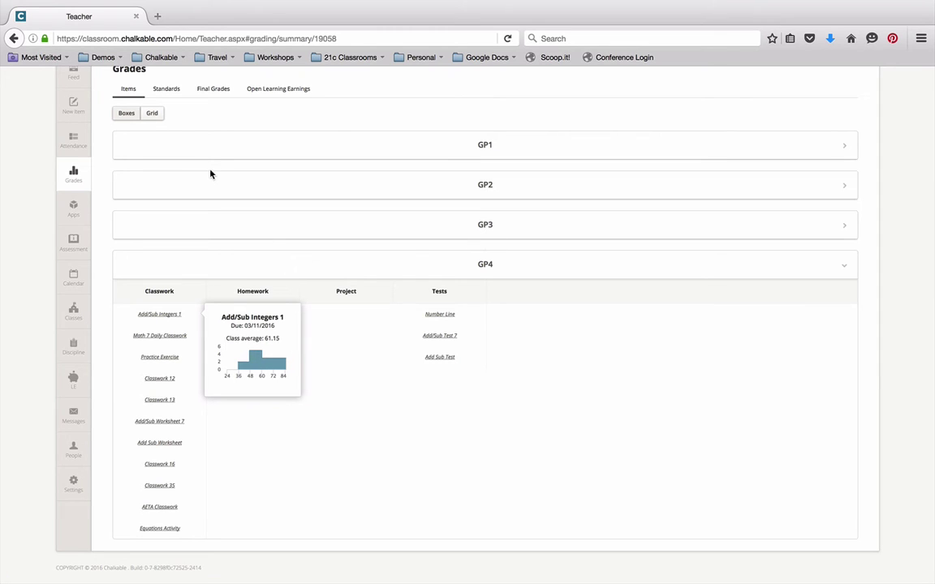
left_click(153, 115)
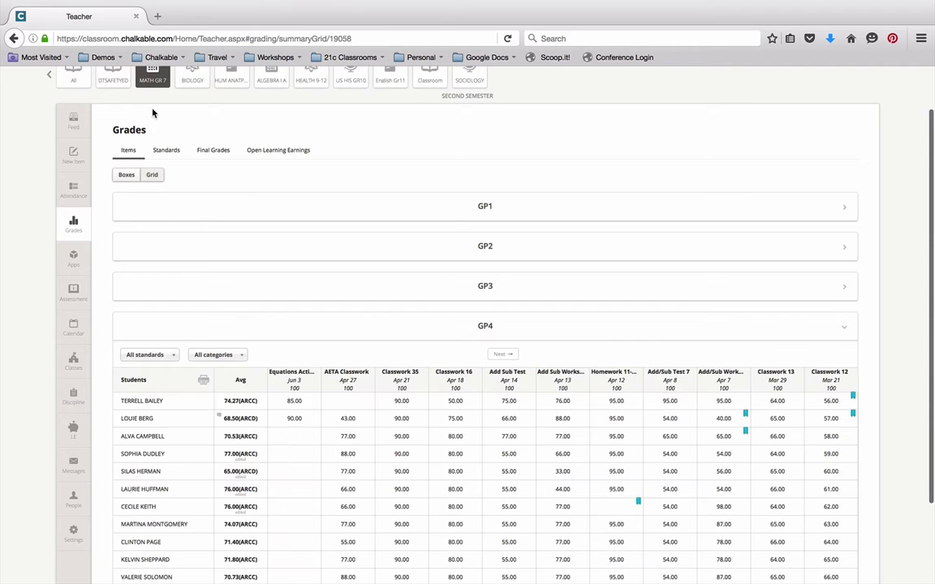
Step: Flag the fourth student's Classwork 16 score as Late
scroll(349, 310, "down", 3)
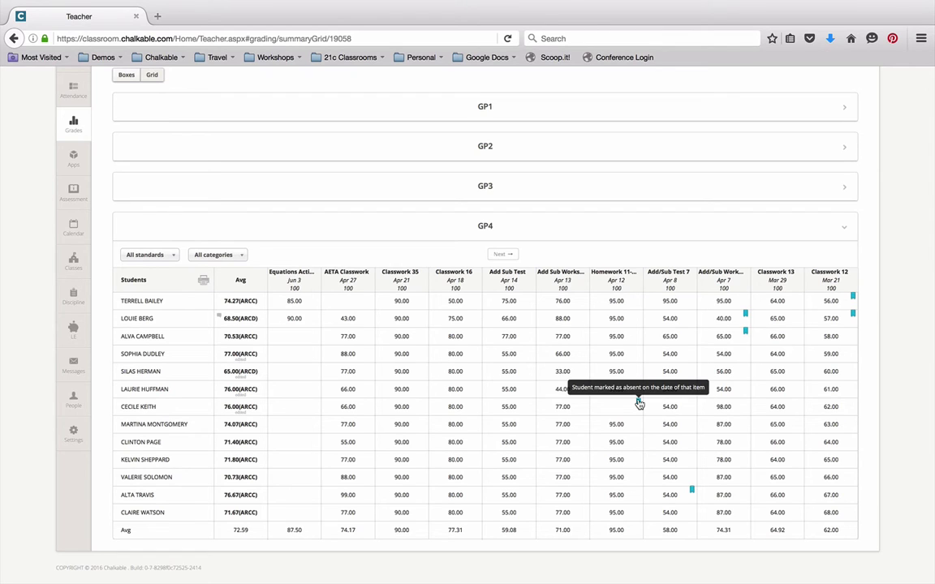
left_click(472, 355)
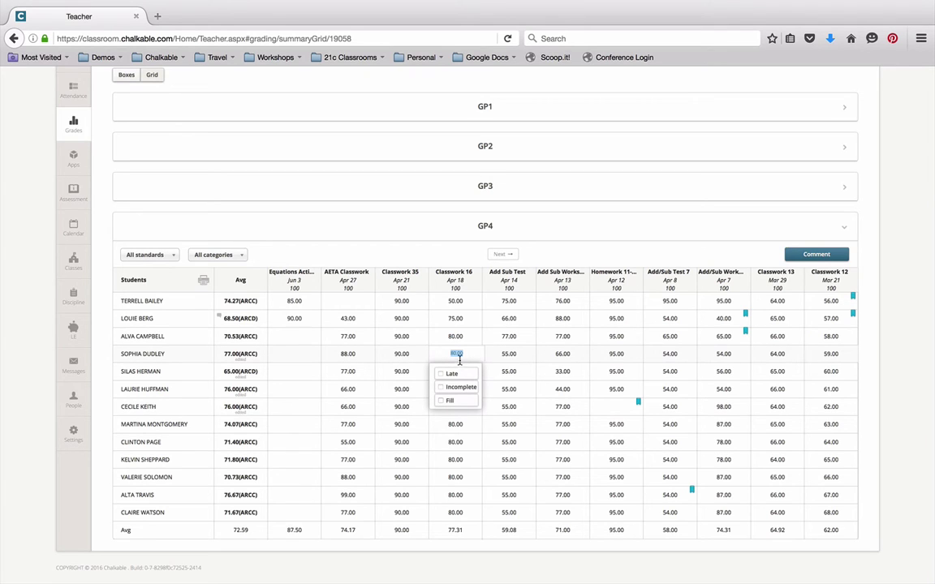
left_click(442, 374)
key("Return")
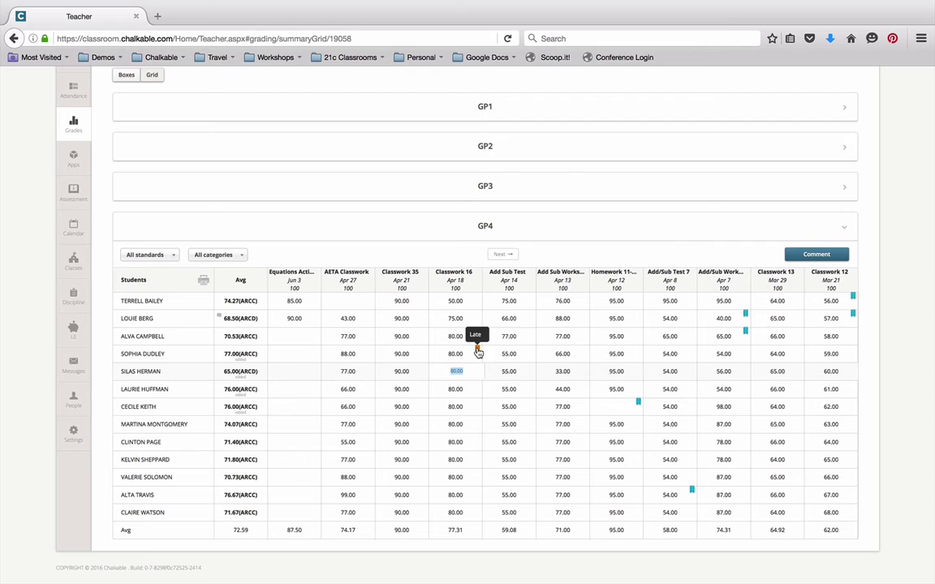
Step: Flag the seventh student's AETA Classwork score as Incomplete
left_click(362, 410)
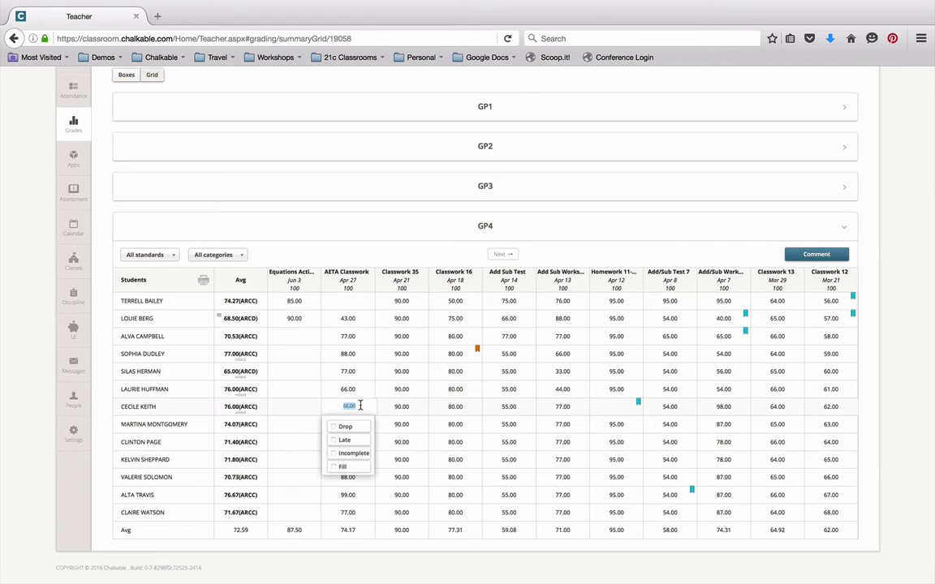
left_click(336, 455)
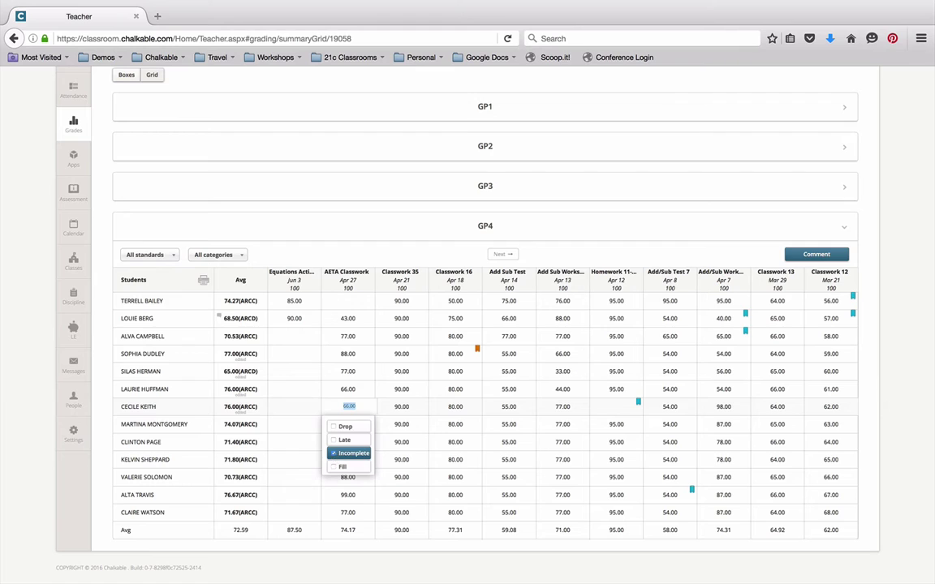
key("Return")
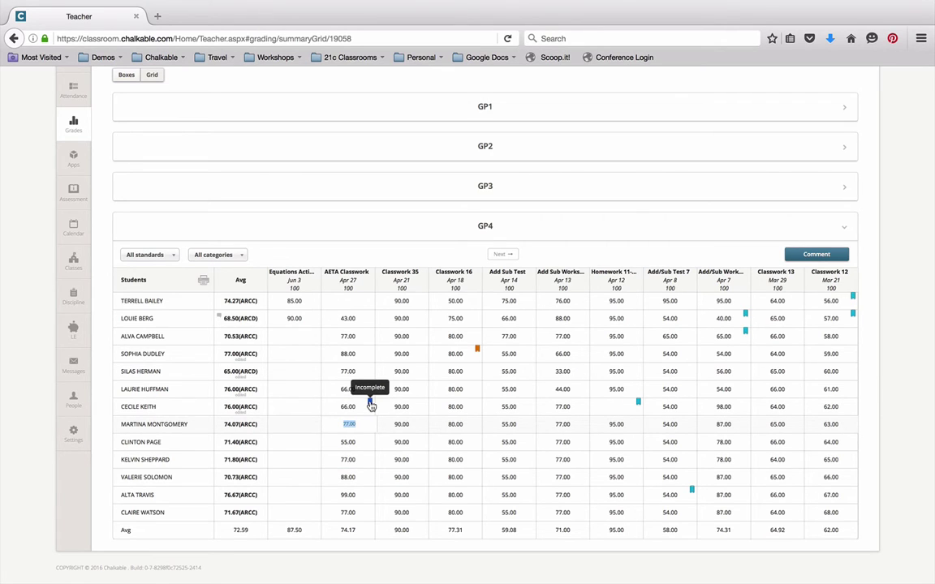
Step: Enter 75 for the third student's Equations Activity and Fill it into every blank cell below
left_click(310, 335)
type("75")
key("Return")
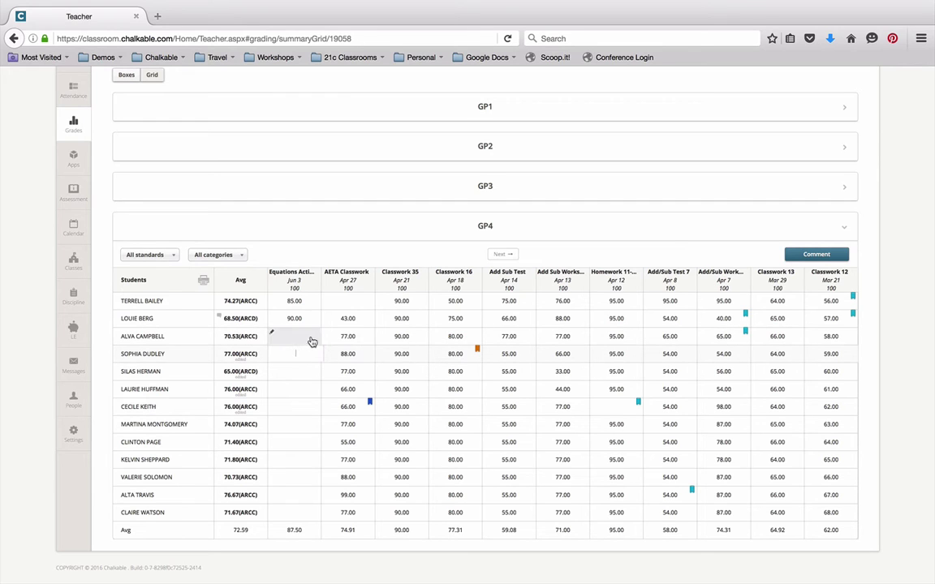
left_click(314, 340)
left_click(312, 336)
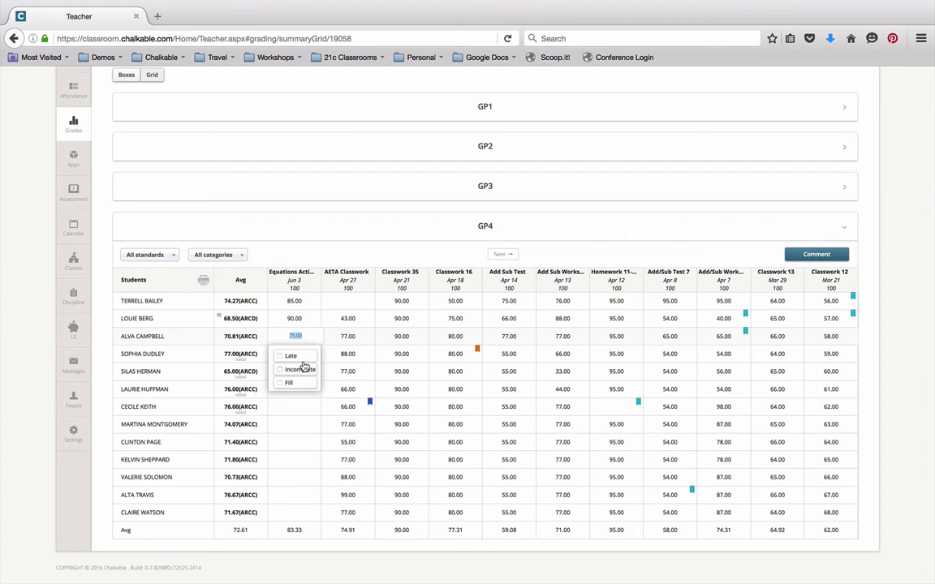
left_click(279, 386)
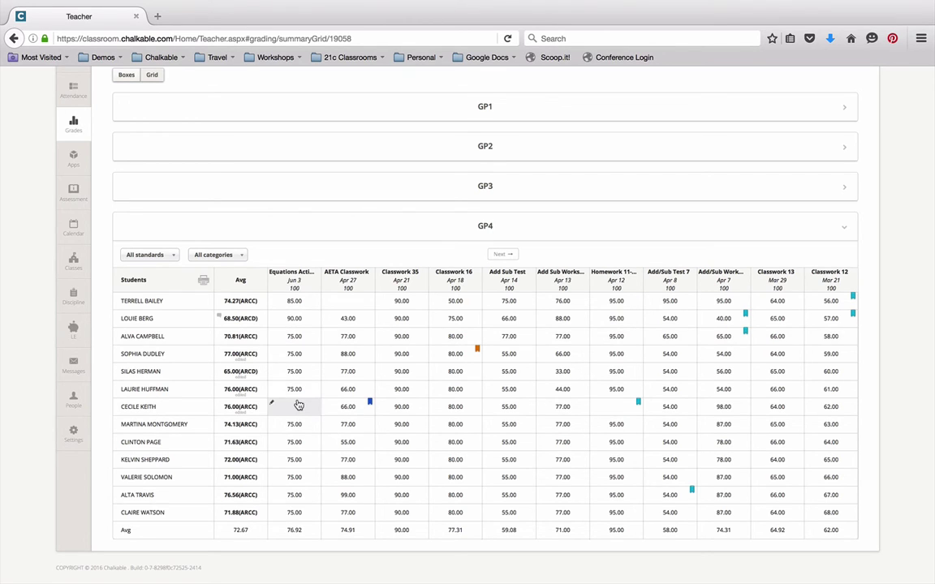
Step: Add the comment 'You can do better.' to the sixth student's Equations Activity score
left_click(273, 389)
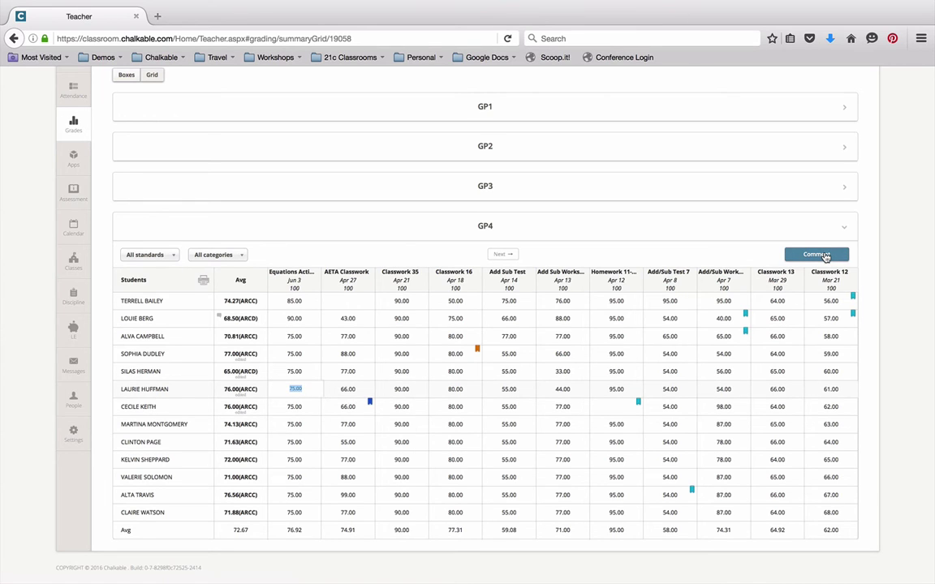
left_click(825, 257)
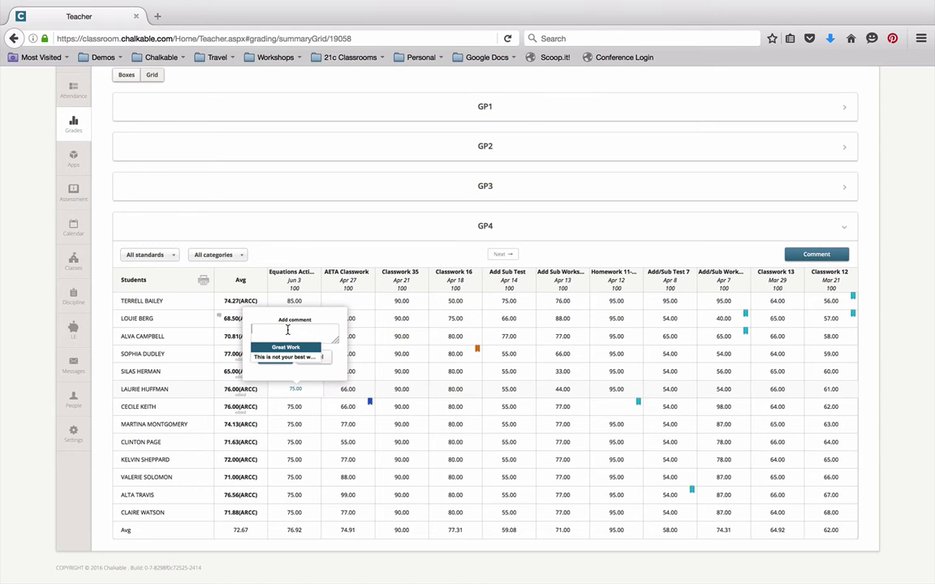
type("You can do better.")
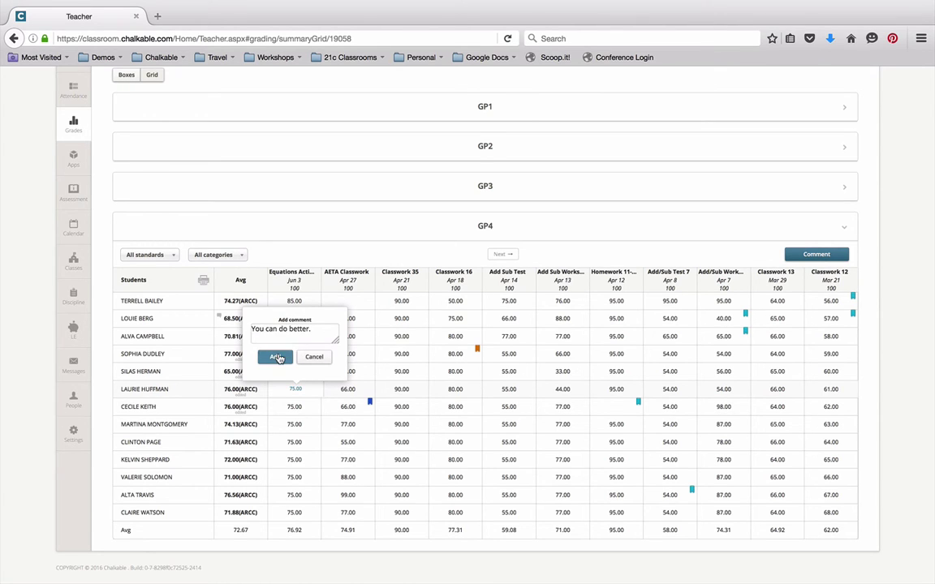
left_click(276, 357)
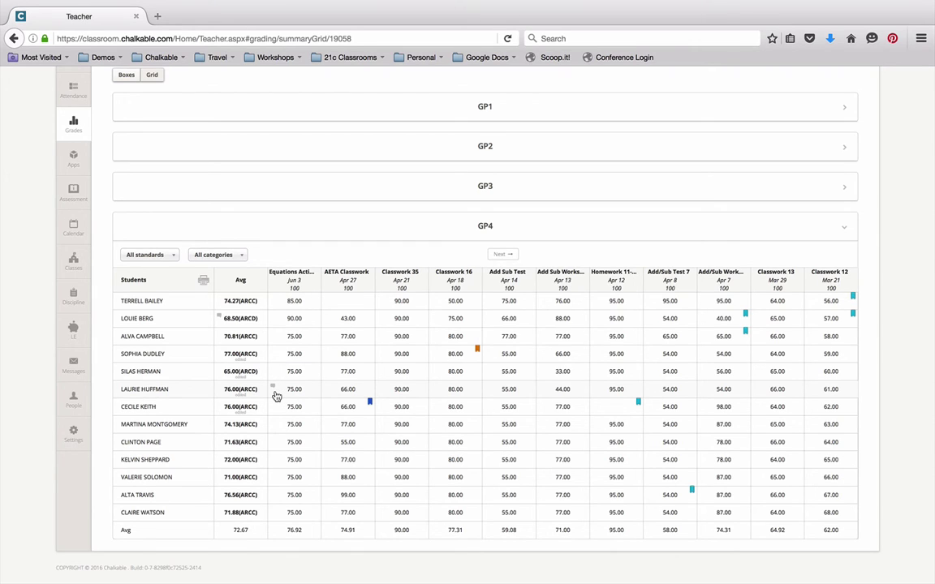
Step: Recheck the commented score, then switch the gradebook to the Standards view
left_click(275, 391)
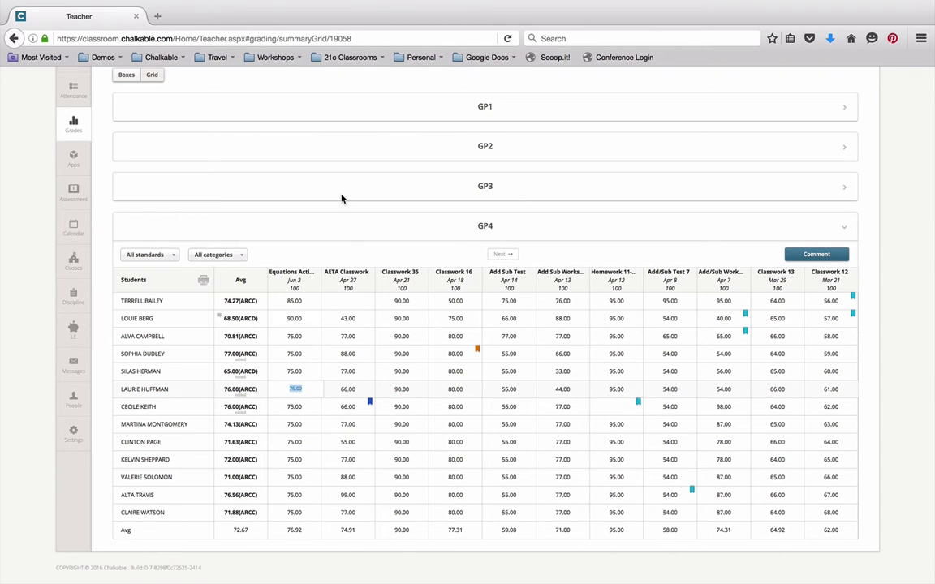
scroll(400, 215, "up", 2)
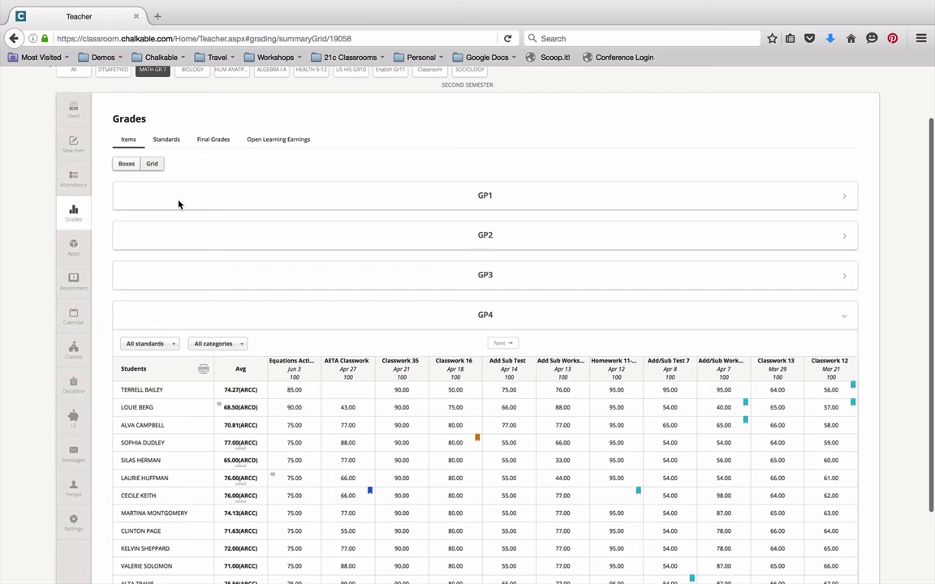
left_click(173, 142)
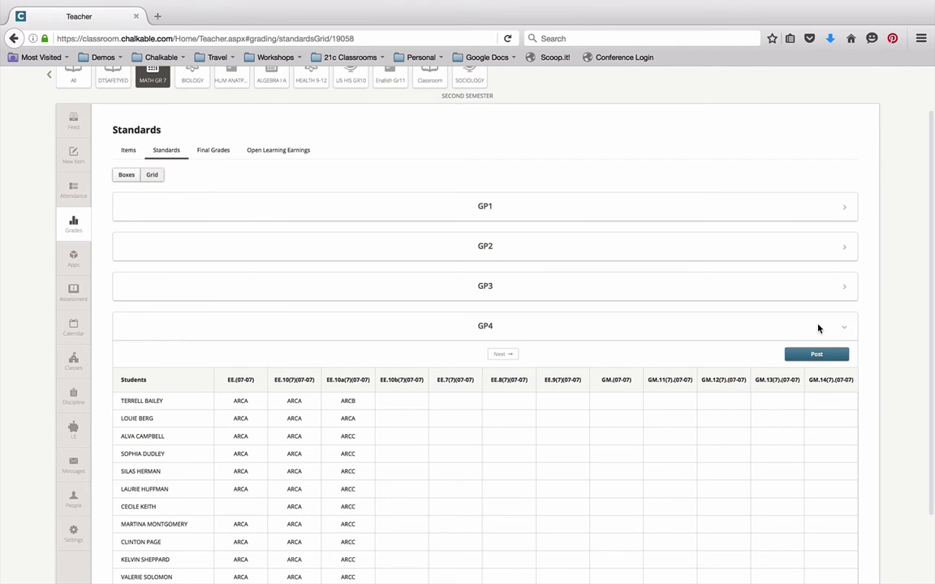
scroll(742, 350, "down", 2)
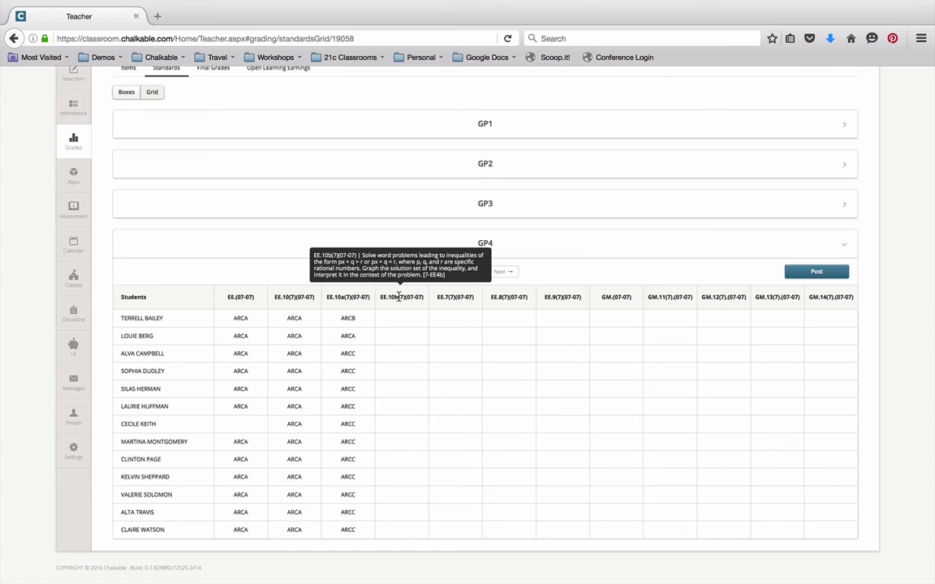
mouse_move(401, 297)
left_click(414, 317)
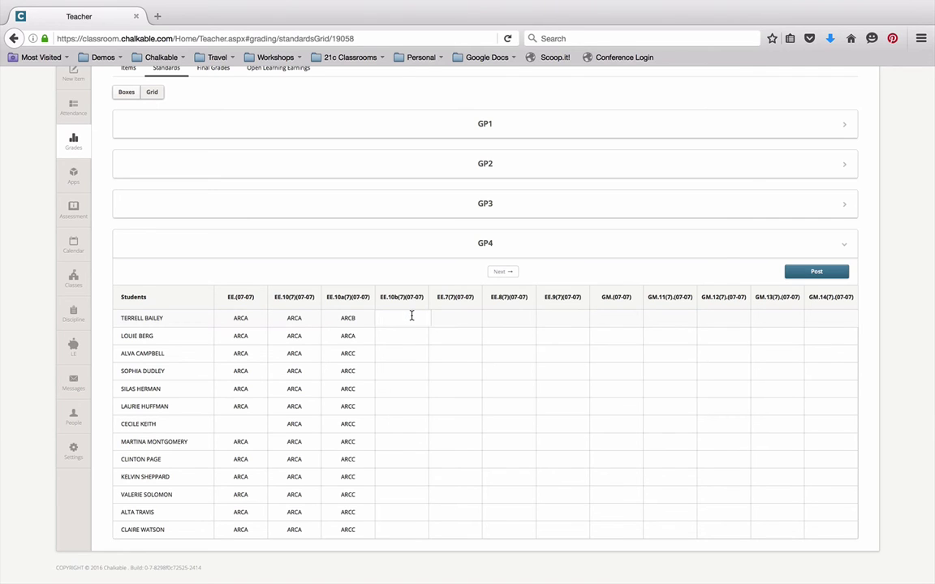
type("ARC")
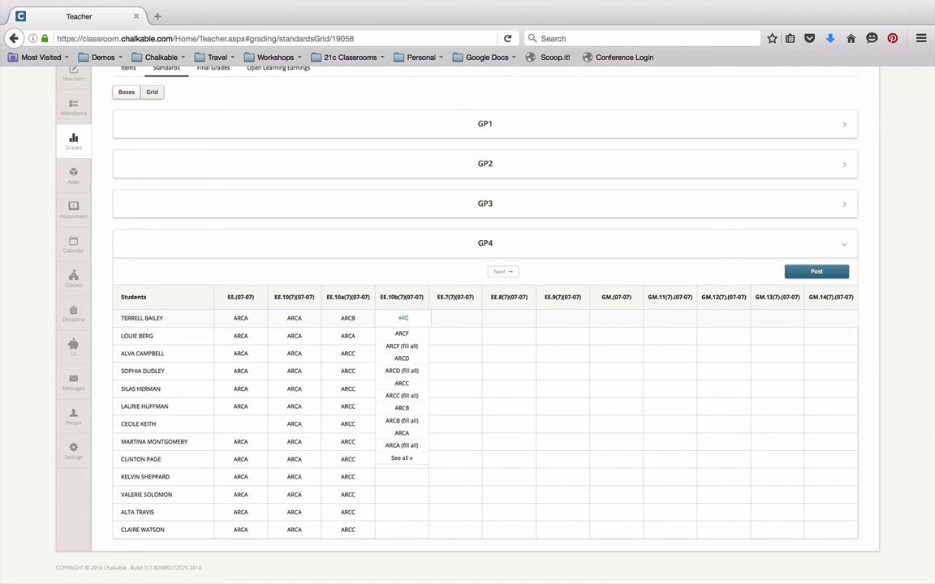
left_click(402, 371)
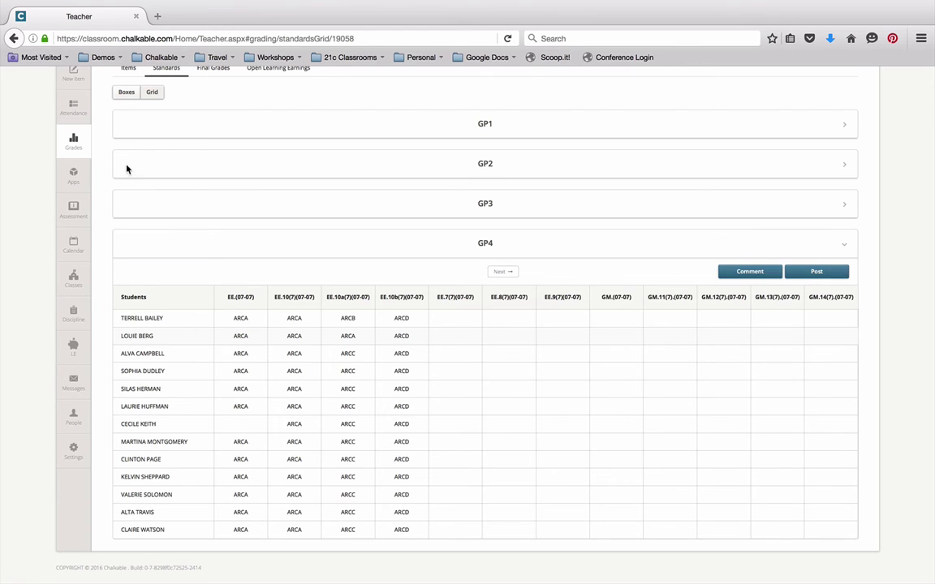
Step: Show GP4 standards as Boxes of linked assignments, paging to the next standards and back
left_click(126, 94)
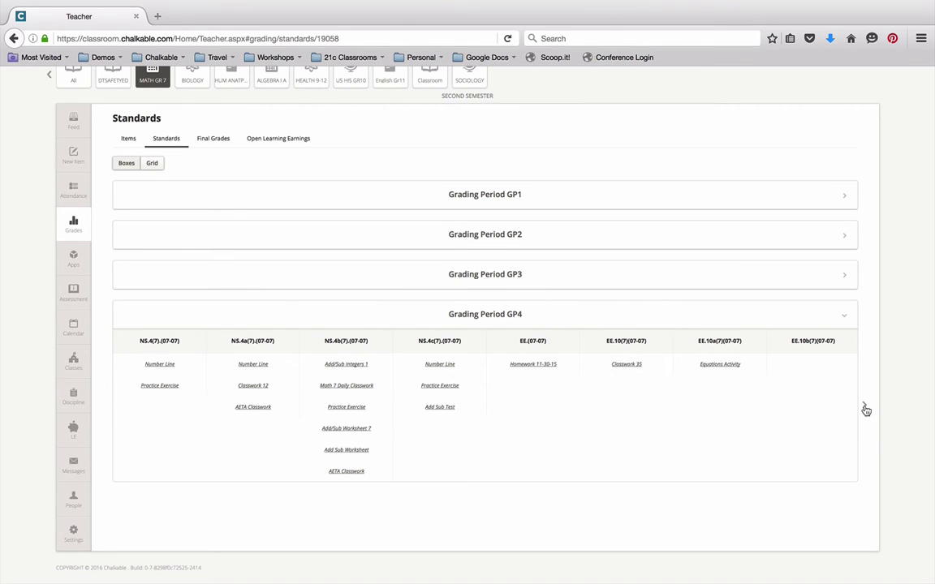
left_click(865, 407)
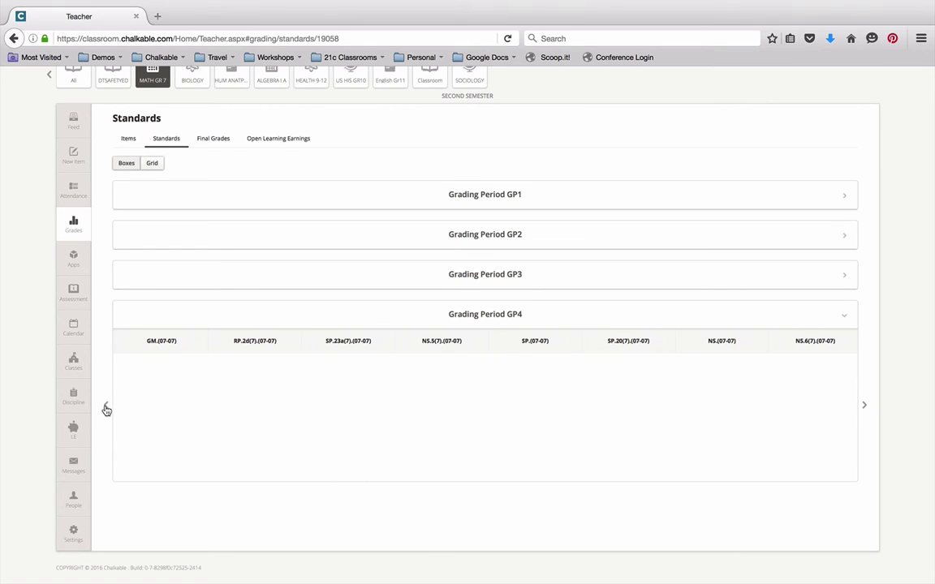
left_click(105, 405)
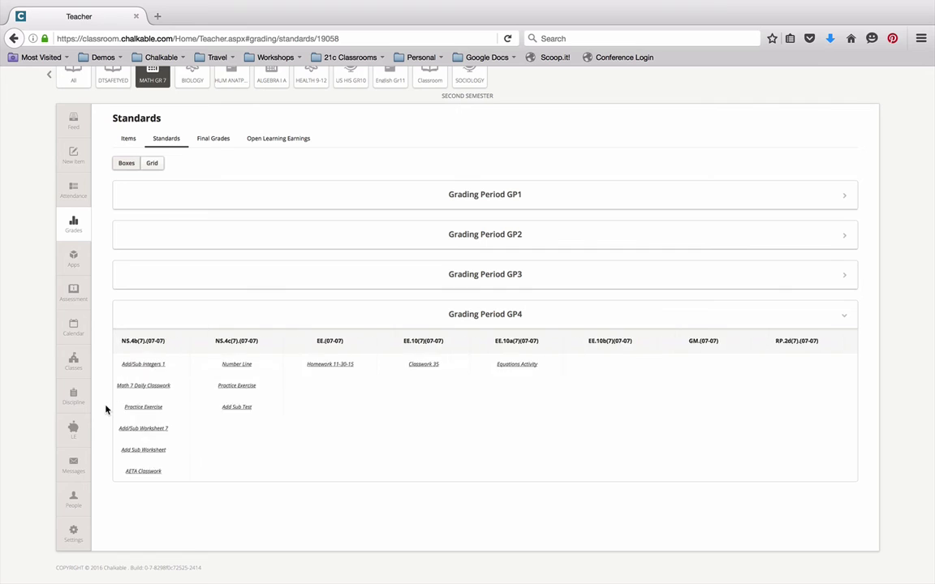
Step: Return to Items shown as the GP4 student-by-assignment score grid
left_click(129, 139)
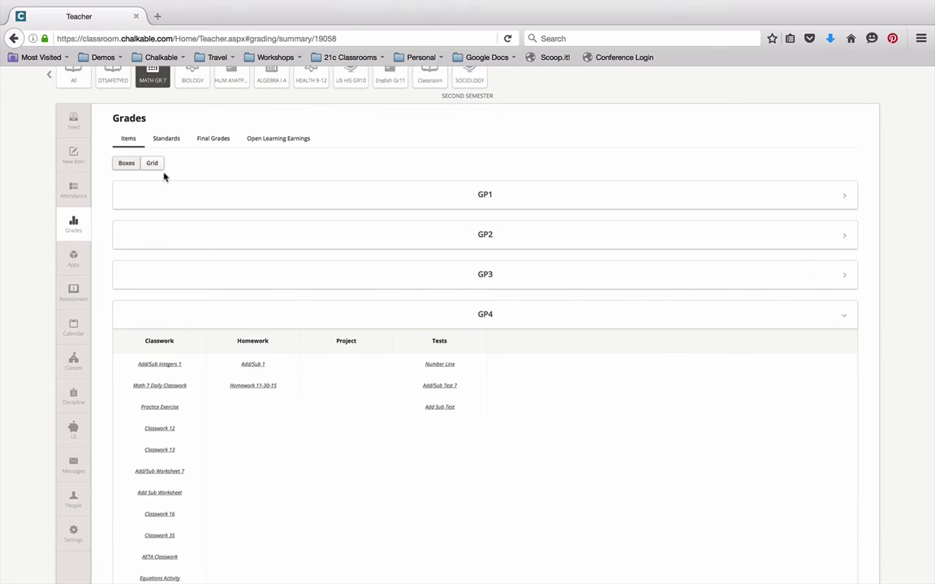
left_click(151, 163)
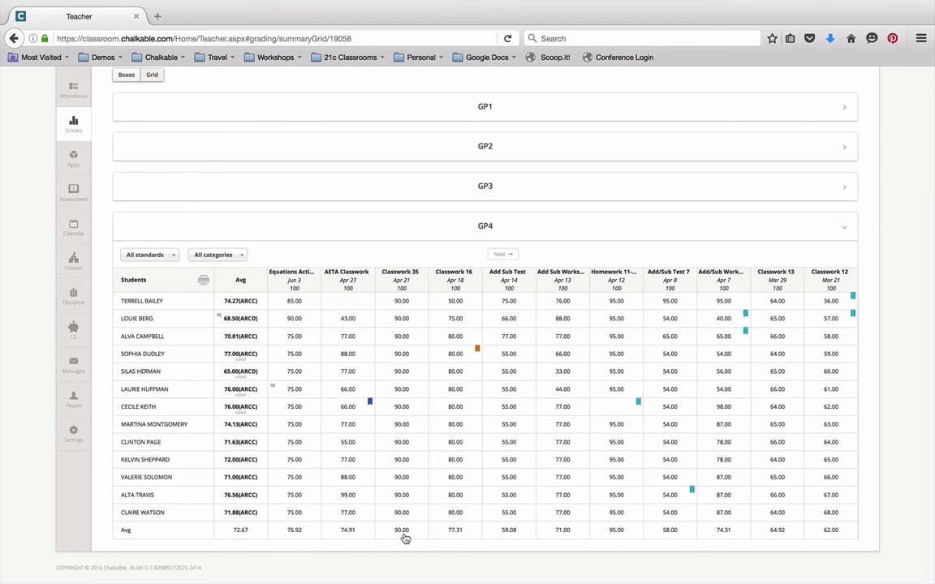
scroll(417, 202, "up", 3)
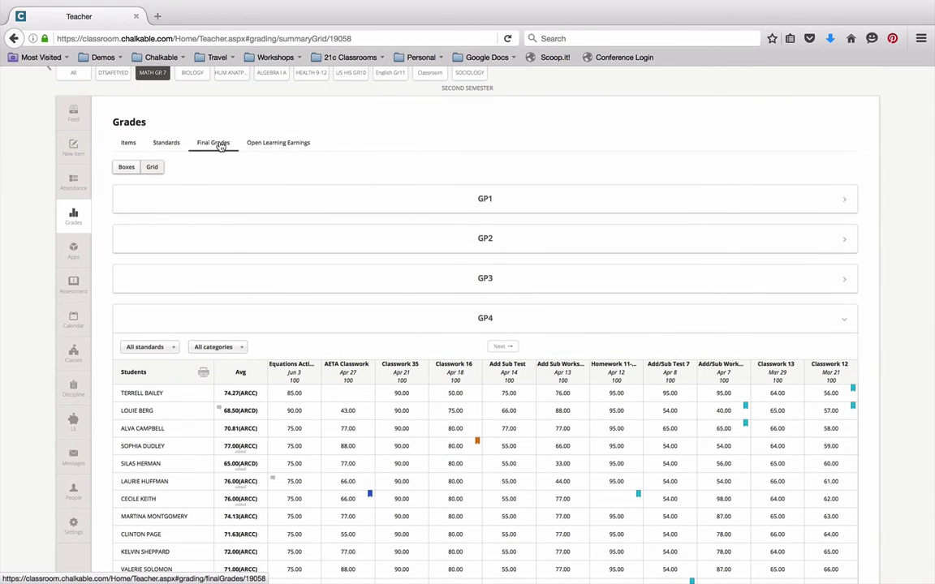
left_click(220, 146)
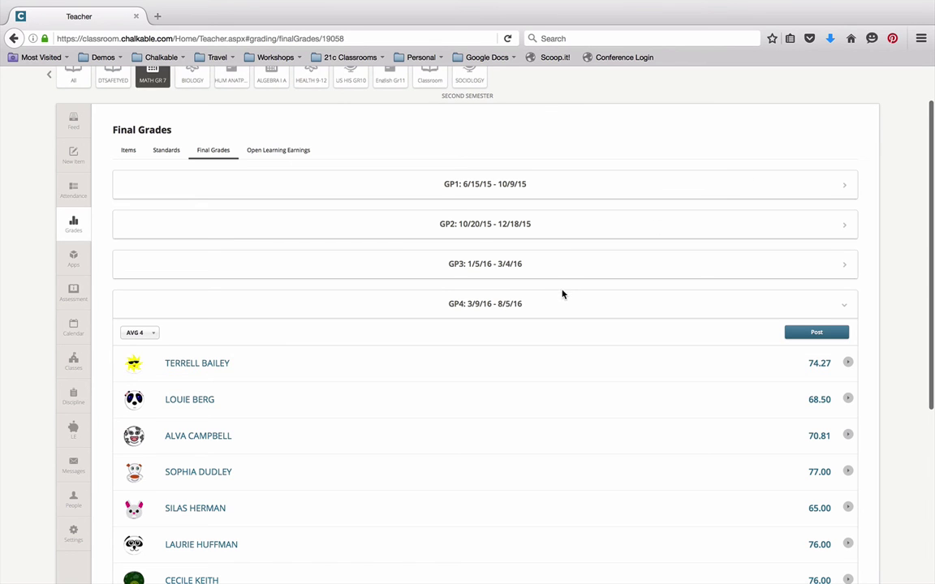
scroll(658, 366, "down", 3)
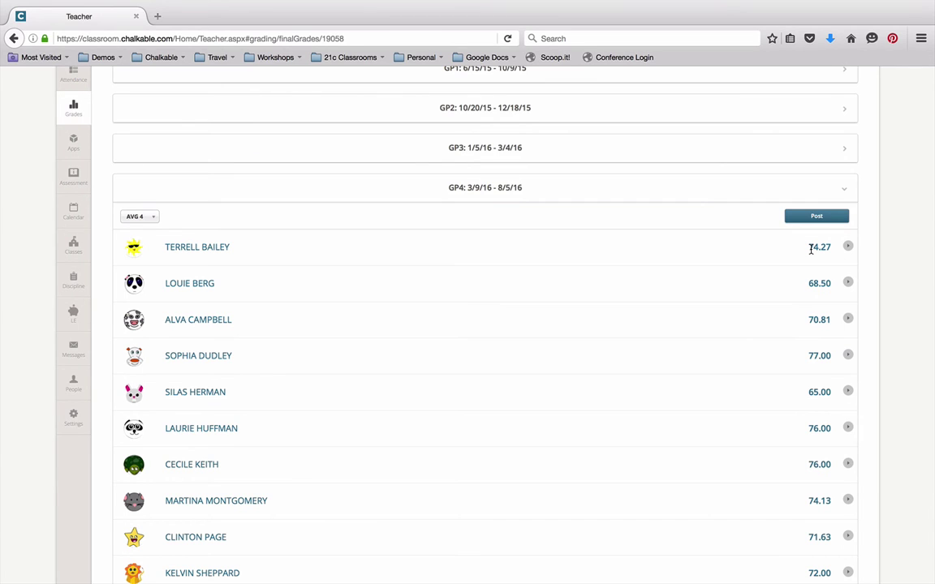
left_click(848, 247)
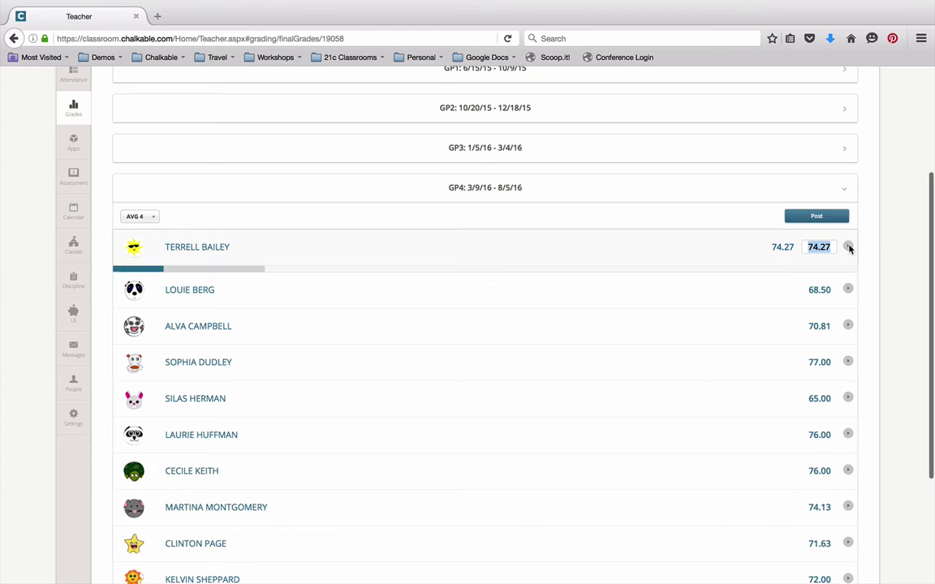
scroll(763, 244, "down", 1)
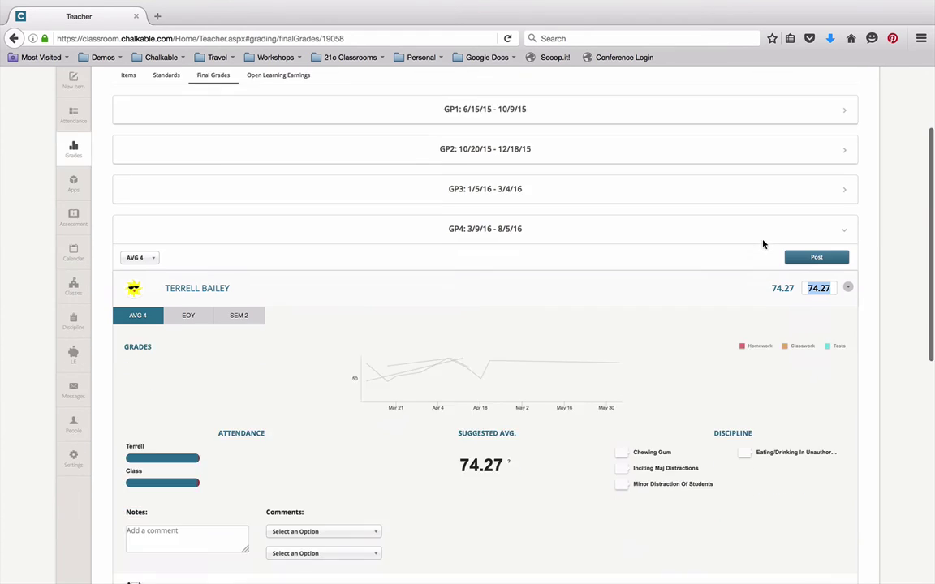
scroll(762, 244, "down", 3)
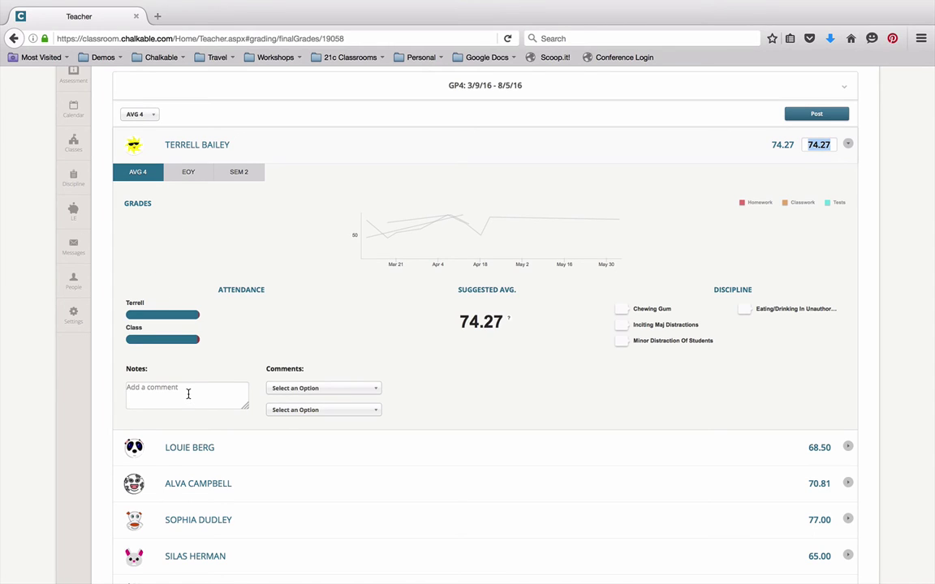
Step: Review the report card comment choices without picking one, then post the GP4 final grades
left_click(378, 395)
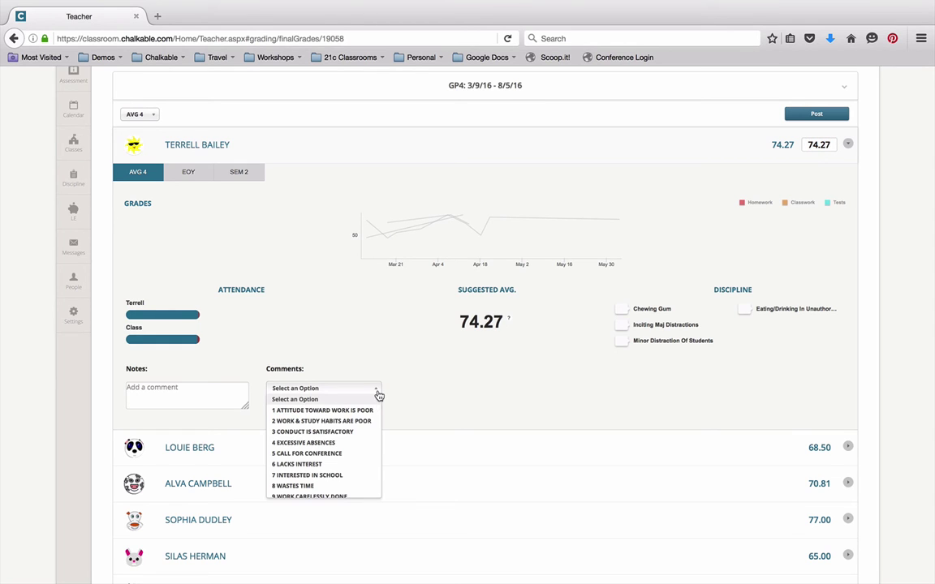
left_click(378, 395)
left_click(379, 411)
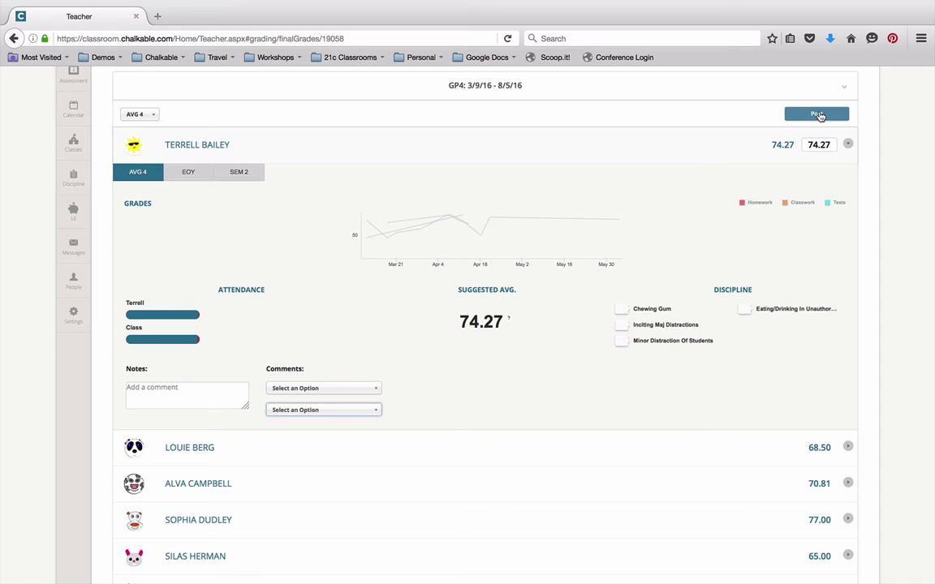
left_click(818, 114)
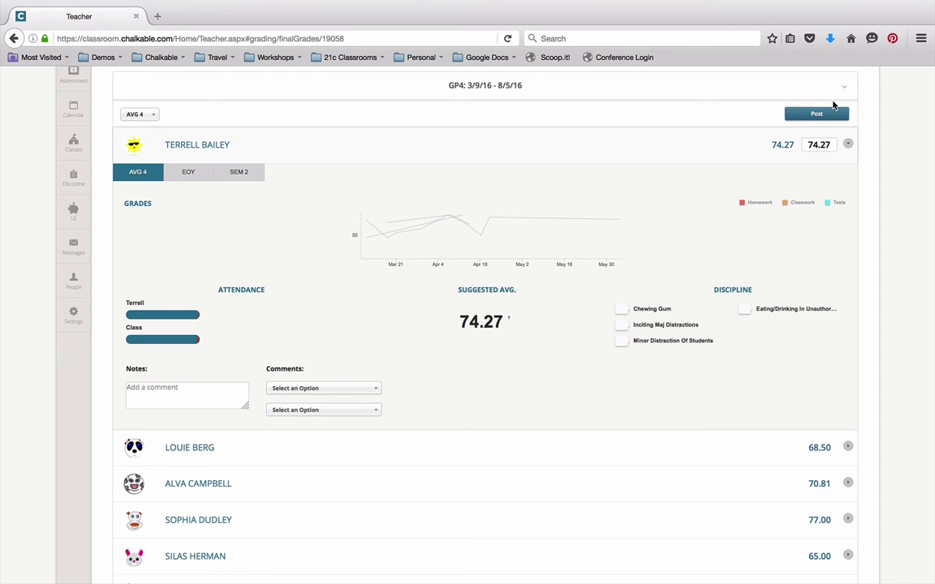
left_click(833, 114)
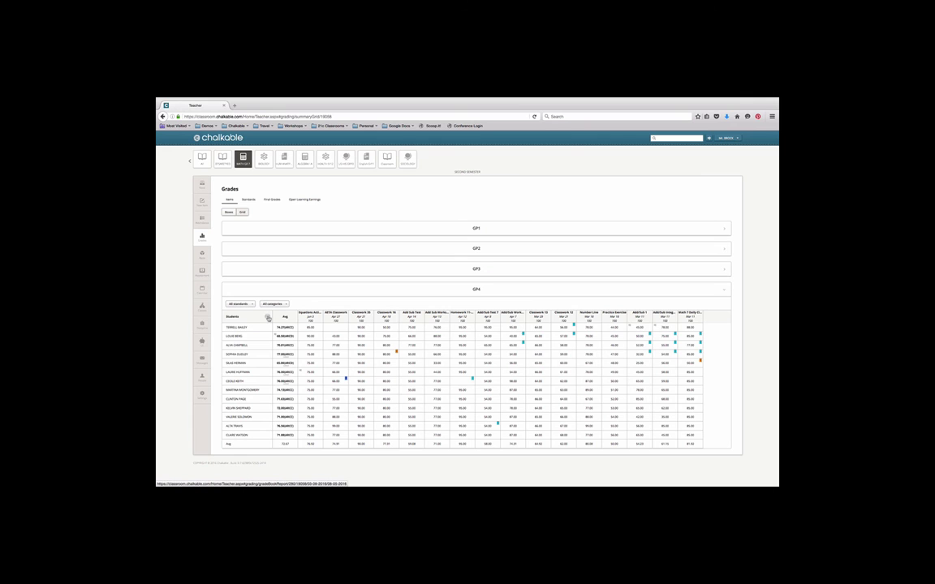
Step: Open the gradebook report dialog, browse the Worksheet and Progress reports, and return to Grade Book
left_click(268, 318)
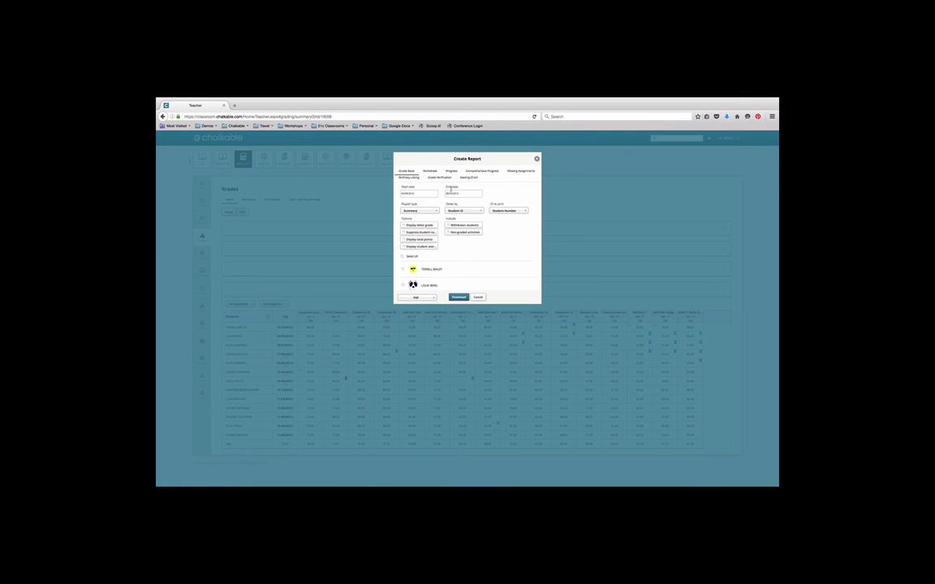
left_click(430, 171)
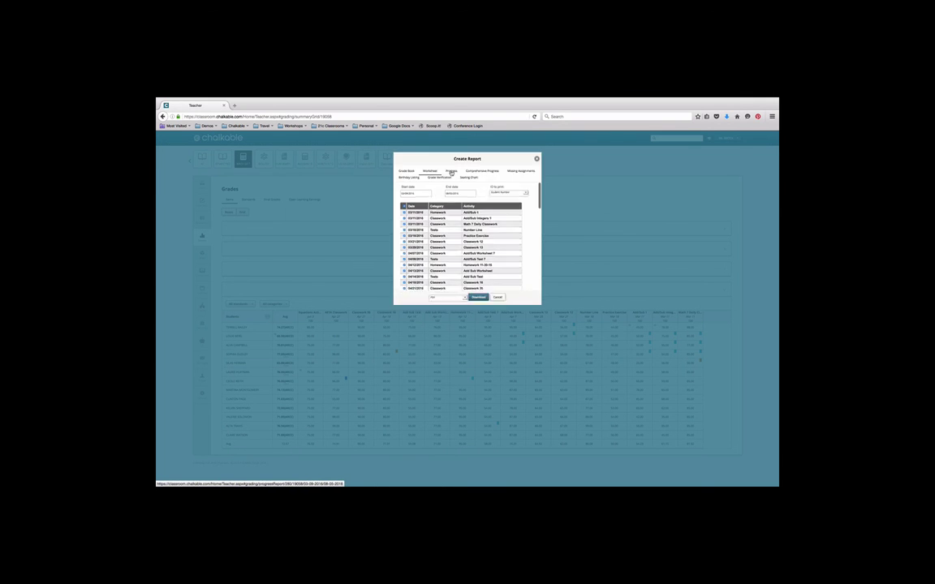
left_click(451, 172)
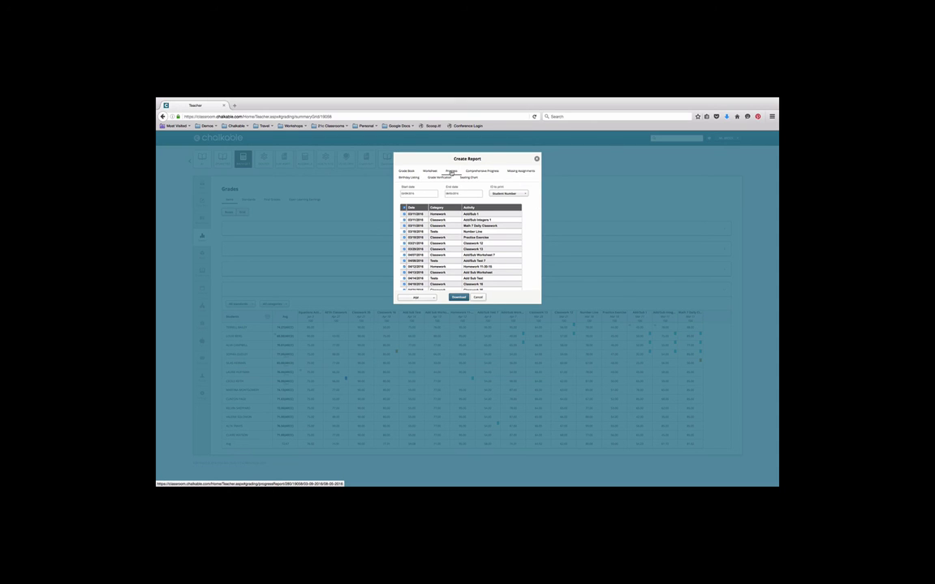
left_click(408, 172)
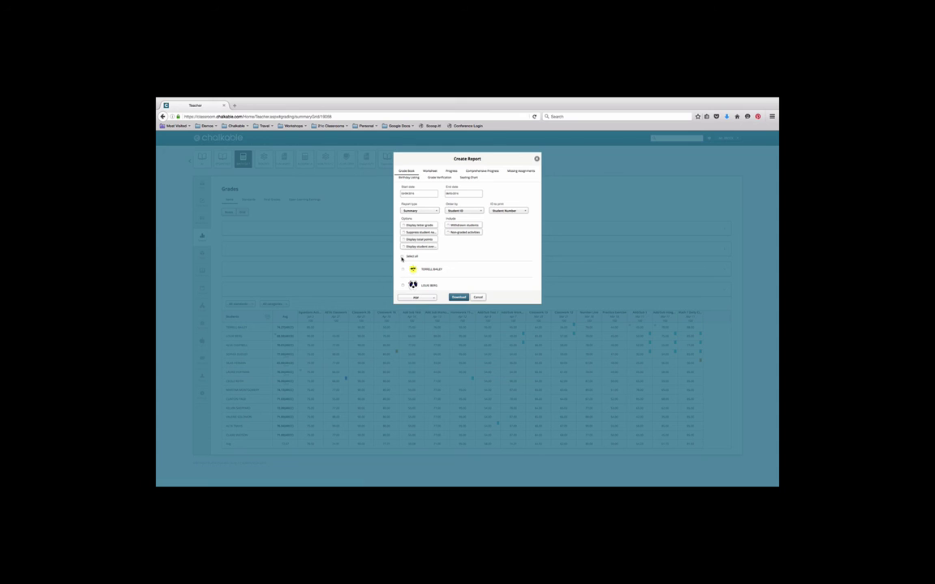
Step: Keep the Grade Book report as Summary type ordered by Student ID
scroll(430, 278, "down", 2)
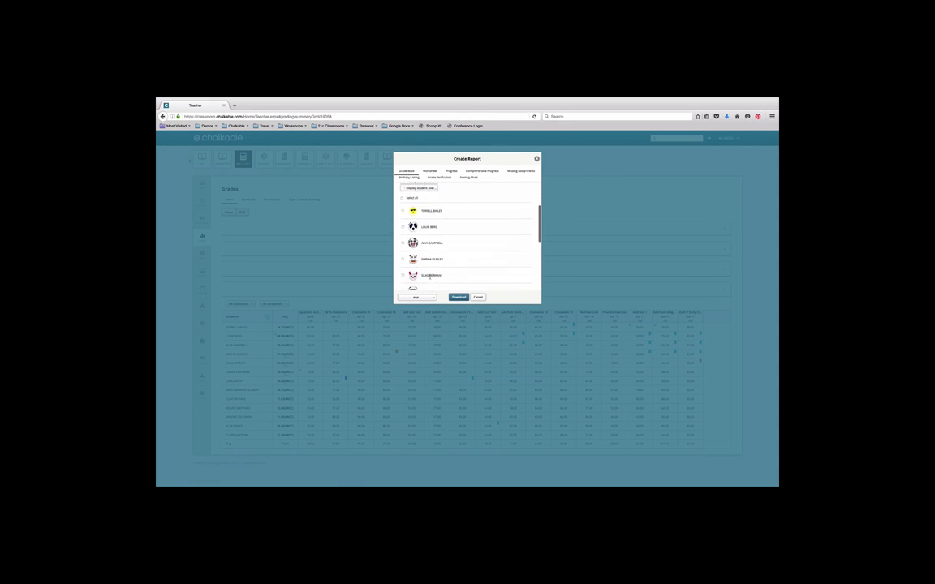
scroll(430, 278, "up", 2)
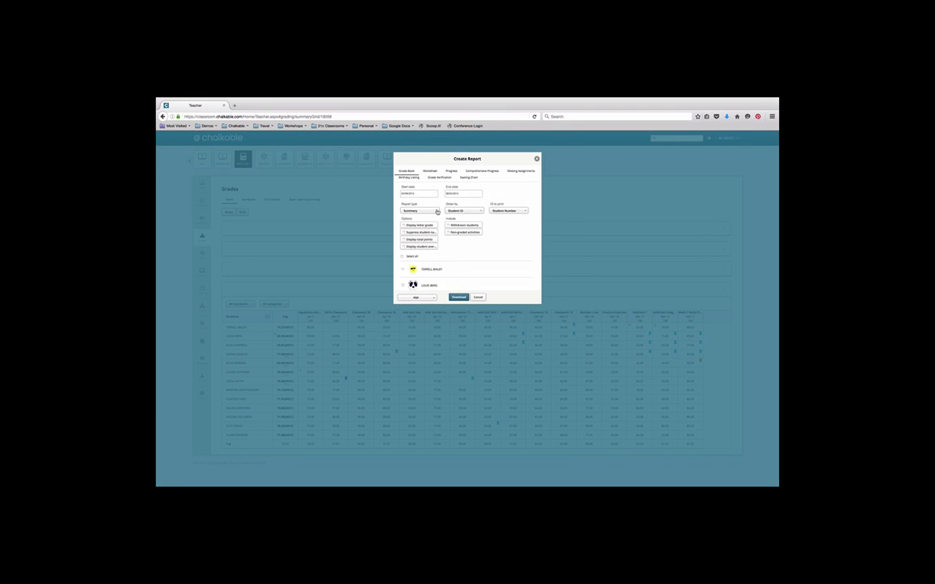
left_click(436, 211)
left_click(437, 211)
left_click(465, 211)
left_click(459, 216)
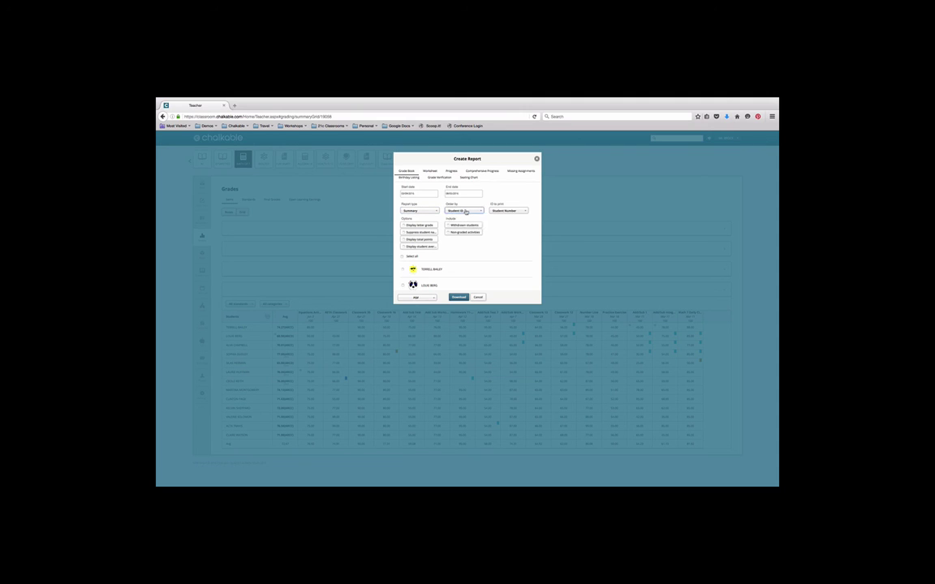